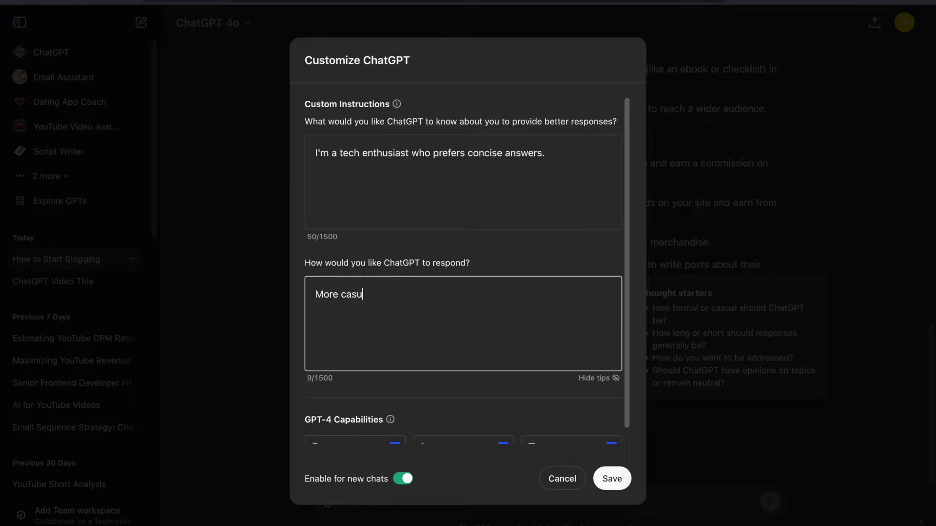
- Continue the custom instruction for how ChatGPT should respond with "More casual and friendly."
type("al and fr")
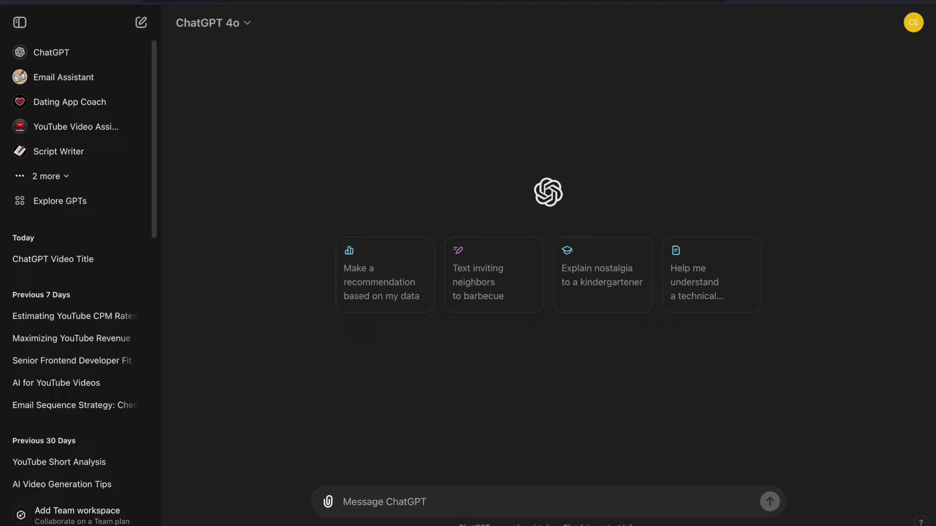
- Ask ChatGPT "can you explain how to start a blog?" in a new chat
type("can you explain ")
type("how to start a bl")
type("og?")
key("Return")
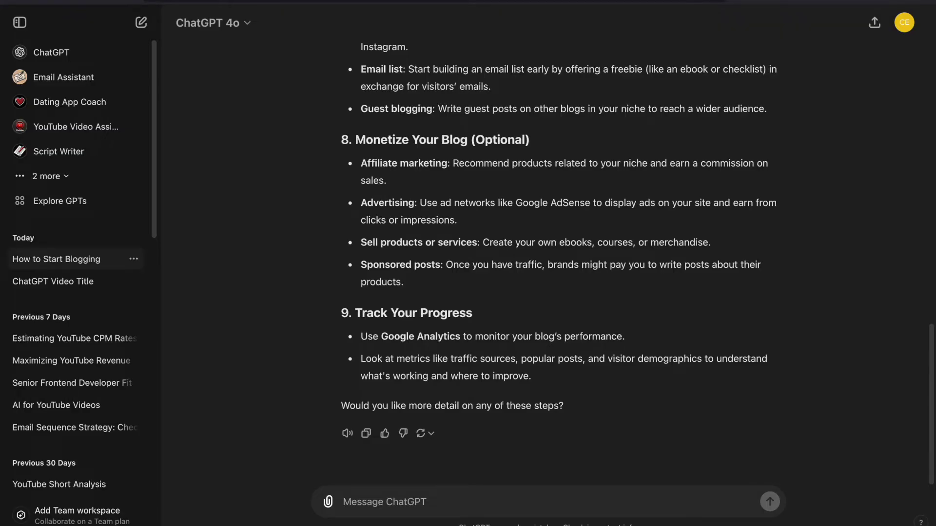
- In the ChatGPT customization, describe yourself as "I'm a tech enthusiast who prefers concise answers."
left_click(909, 26)
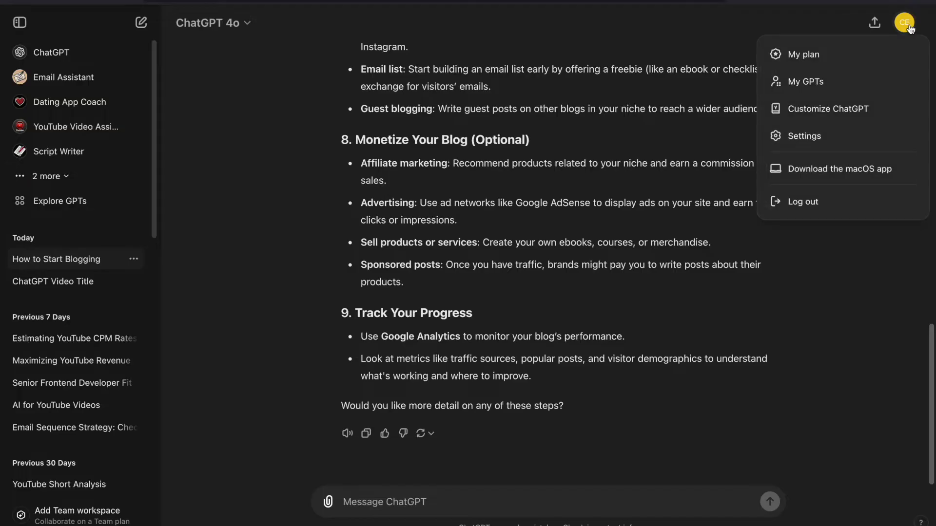
left_click(840, 115)
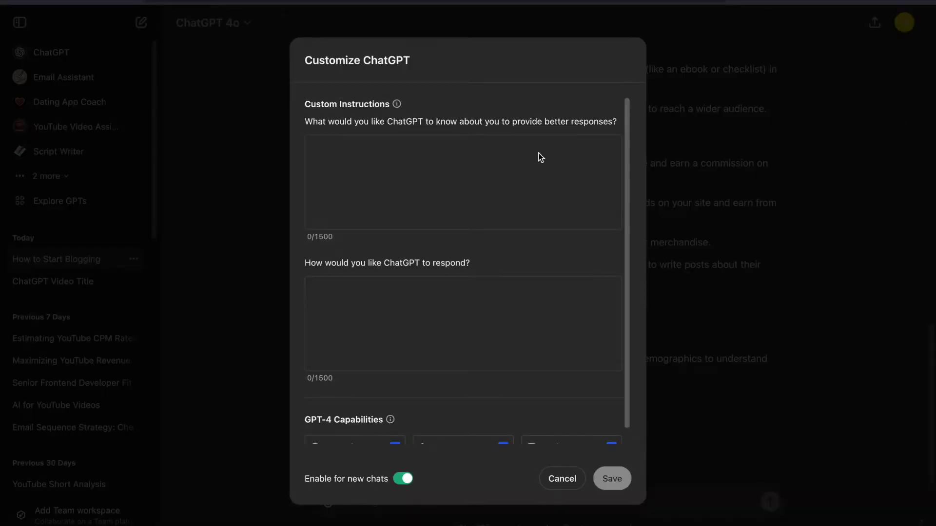
left_click(484, 329)
type("I'm a tech")
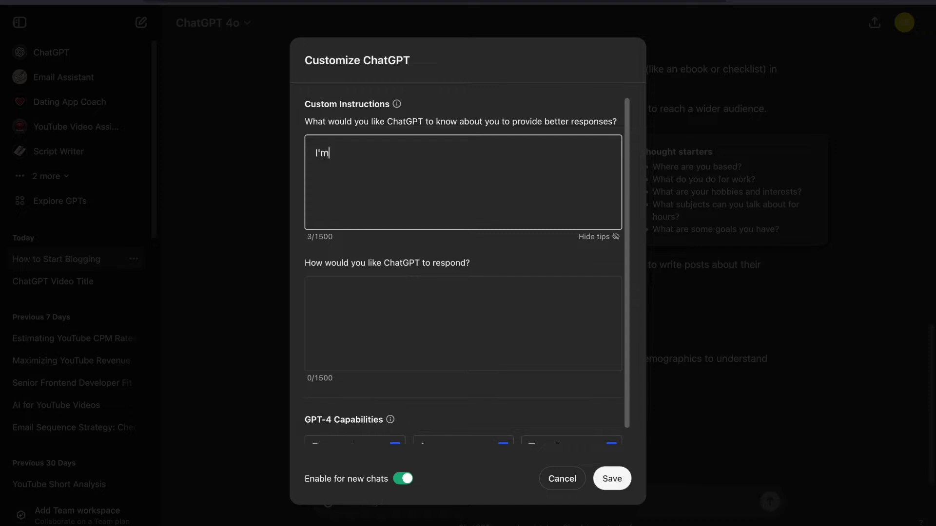
type(" enthusiast who prefers concise answer")
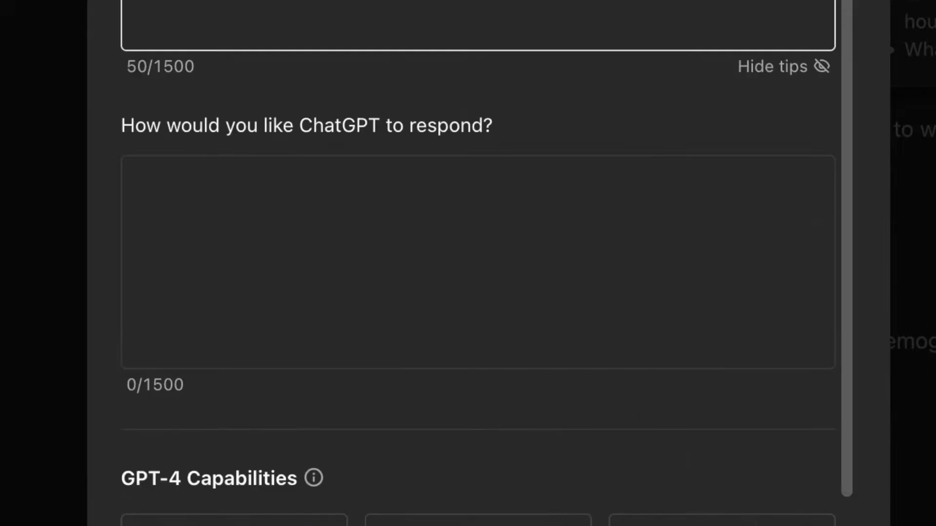
- Set how ChatGPT should respond to "More casual and friendly." and save the custom instructions
key("Tab")
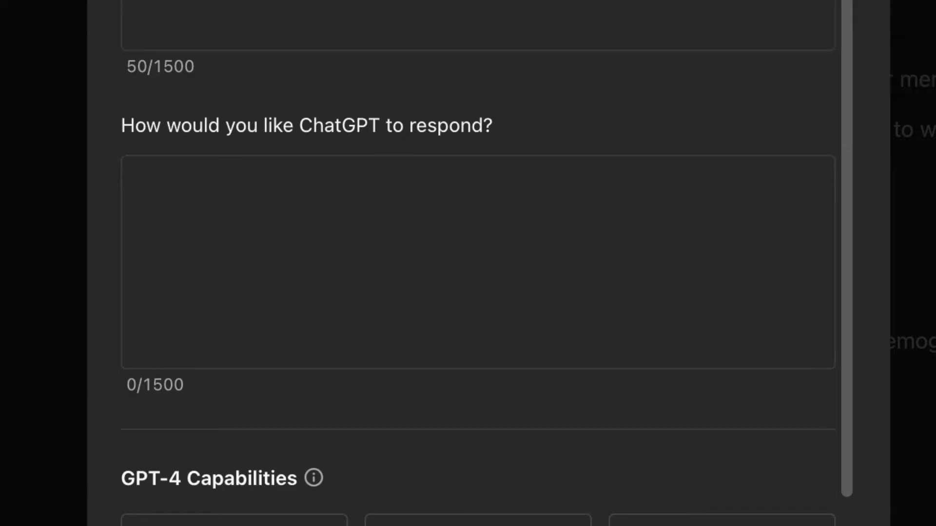
left_click(551, 225)
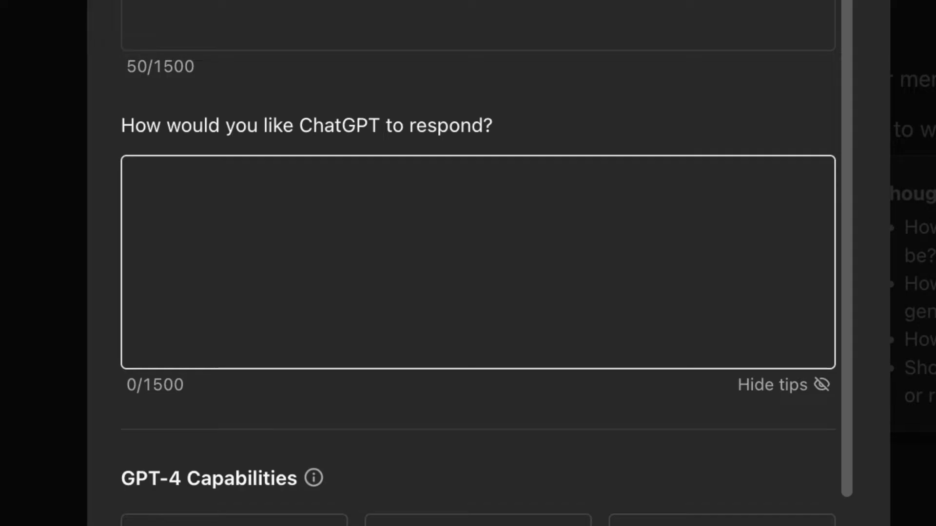
type("More ca")
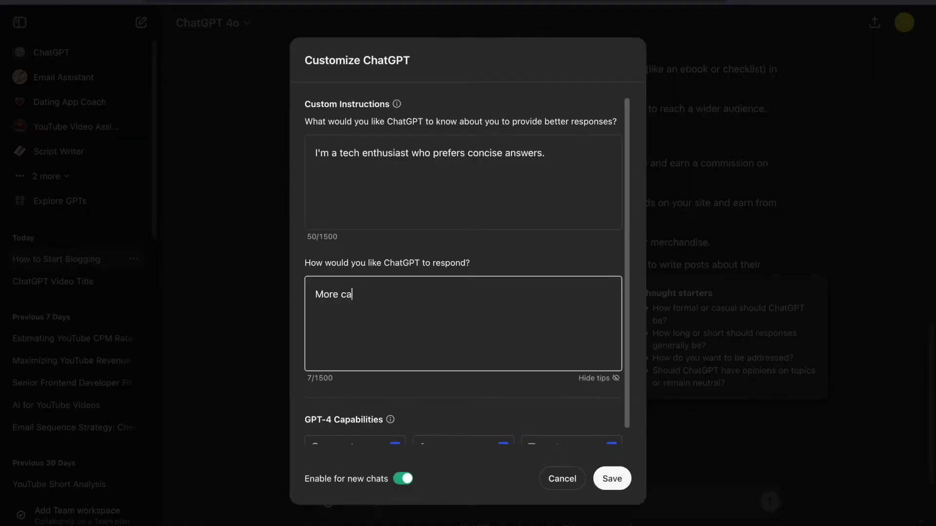
type("usal and friendly.")
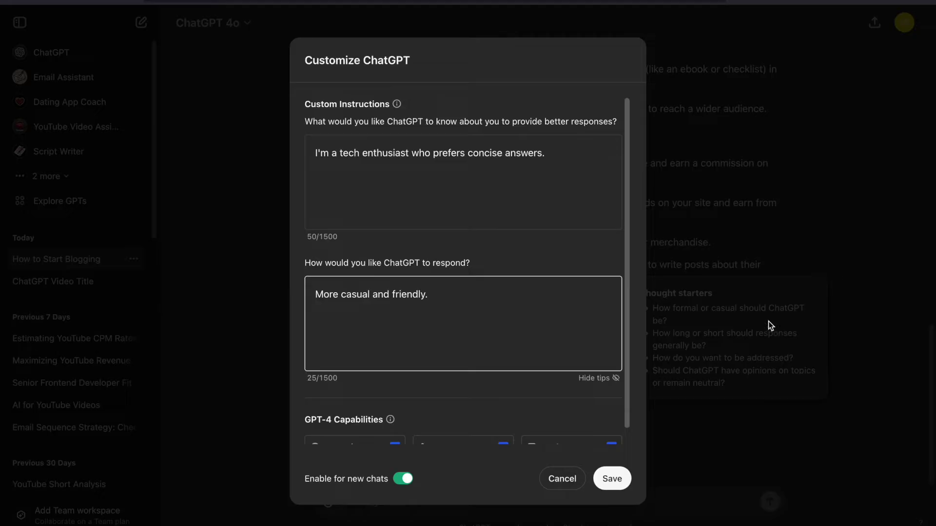
left_click(612, 479)
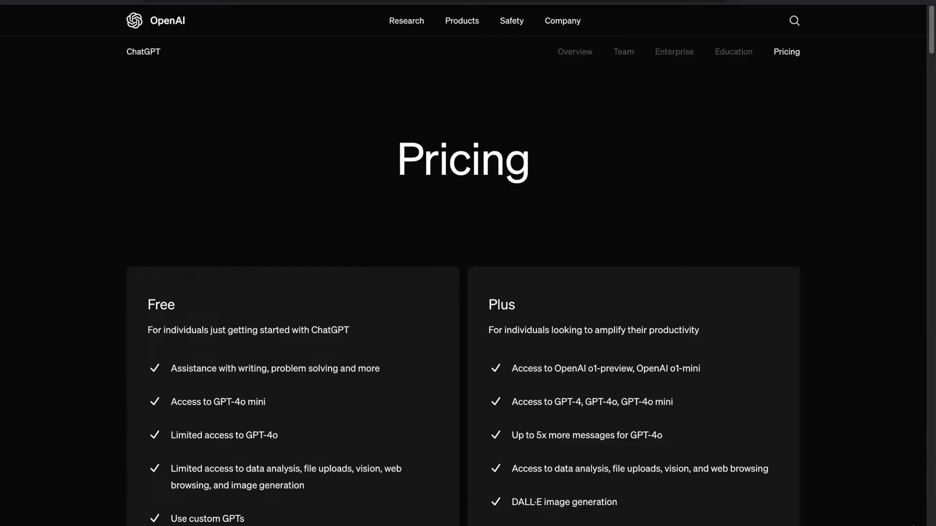
- Review the features and monthly prices of the Free and Plus plans on the OpenAI pricing page
scroll(913, 525, "down", 4)
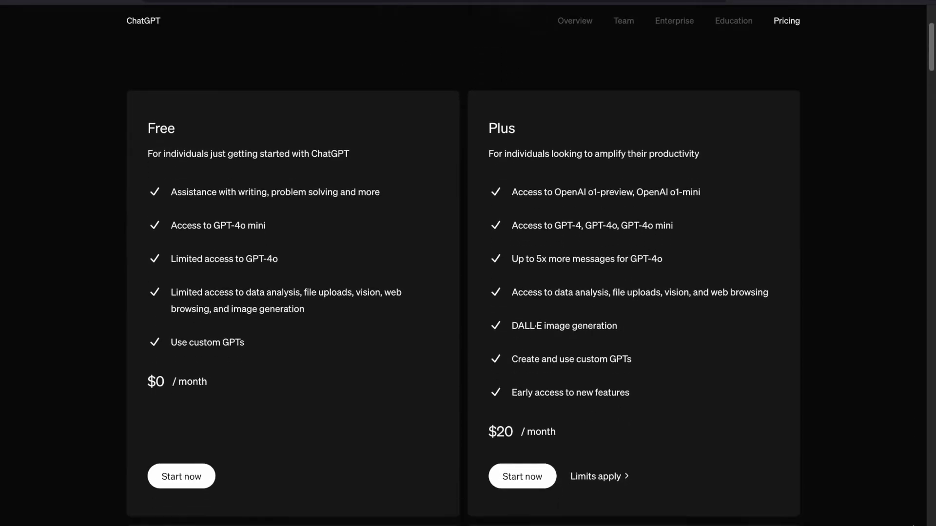
scroll(913, 525, "down", 1)
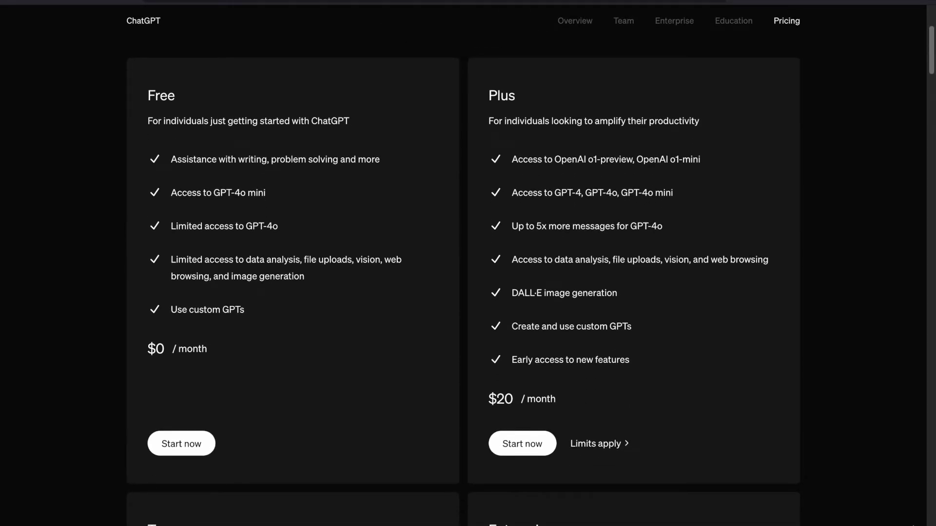
scroll(913, 525, "down", 4)
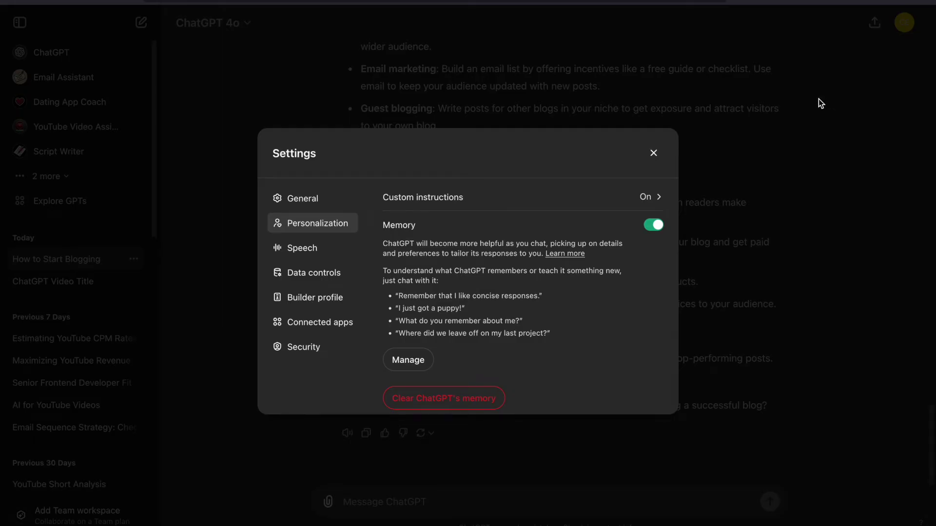
- Toggle Memory off and back on in the personalization settings, and close the settings
left_click(653, 153)
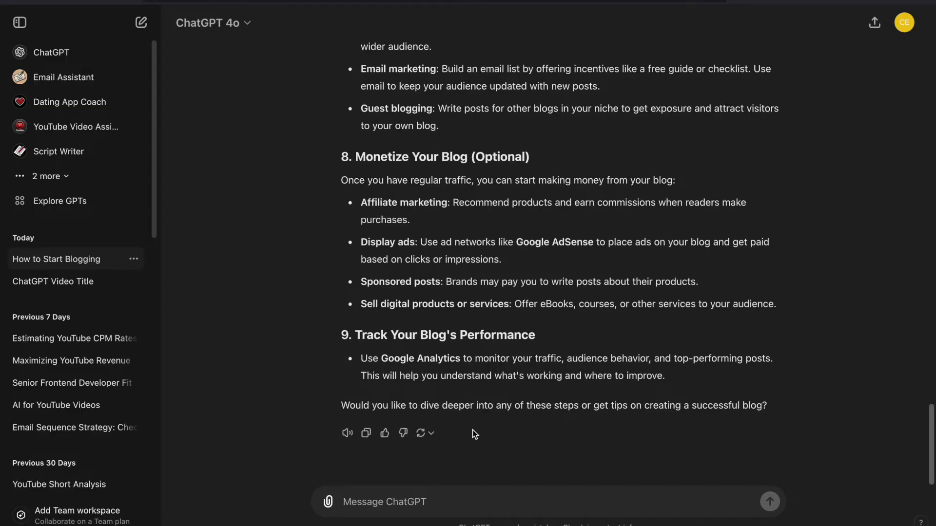
left_click(475, 500)
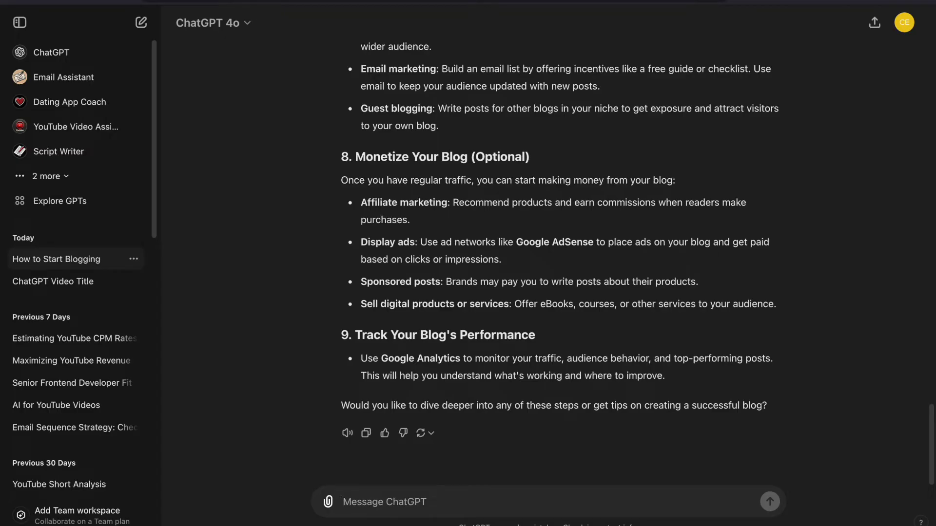
left_click(904, 22)
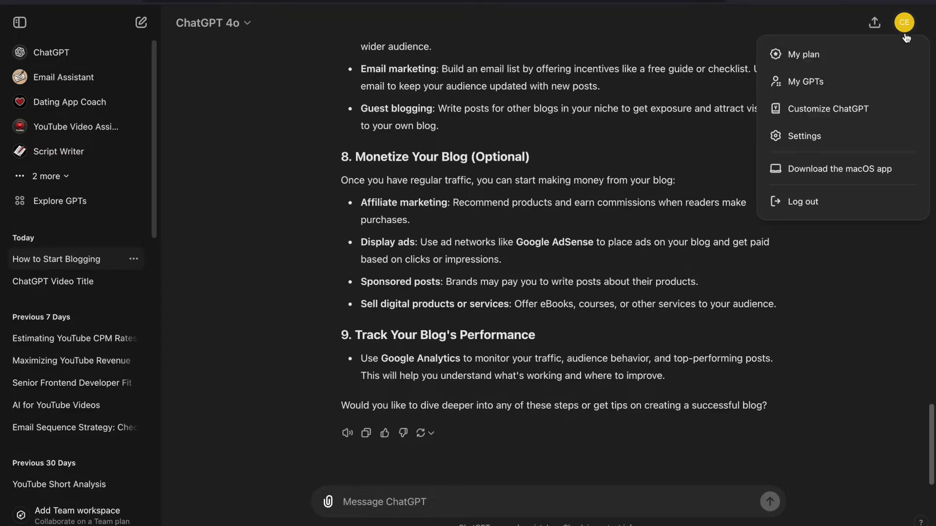
left_click(847, 129)
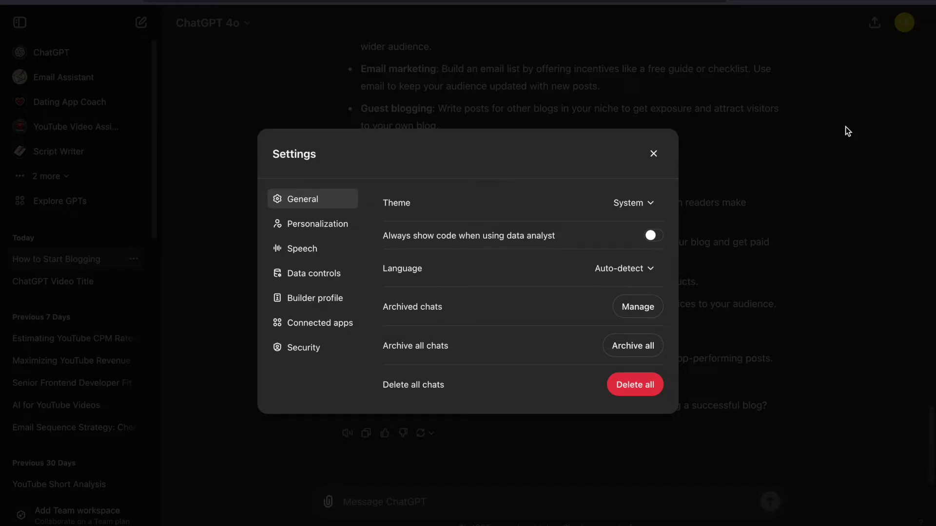
left_click(305, 228)
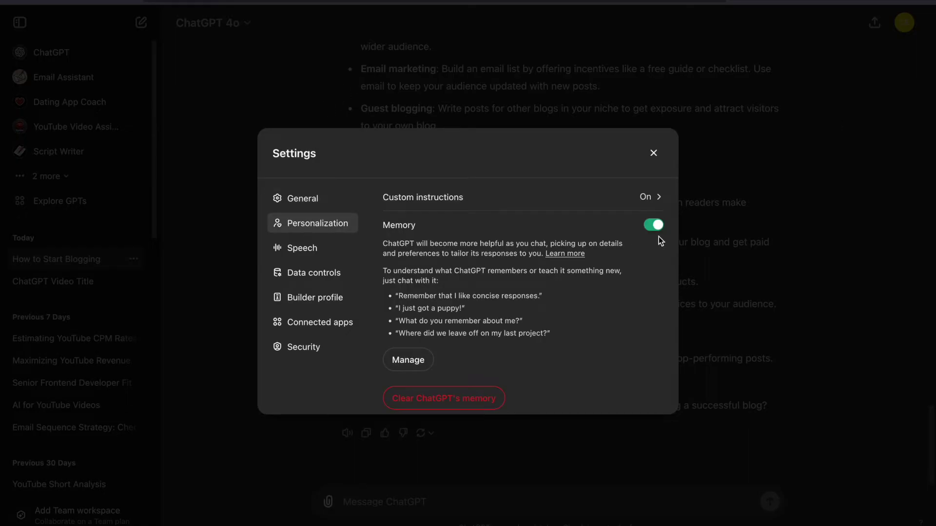
left_click(656, 227)
left_click(660, 233)
key("Escape")
- Tell ChatGPT your own name in a message, and ask "what is my name?" in a new chat
type("My name is Cem and I'm in")
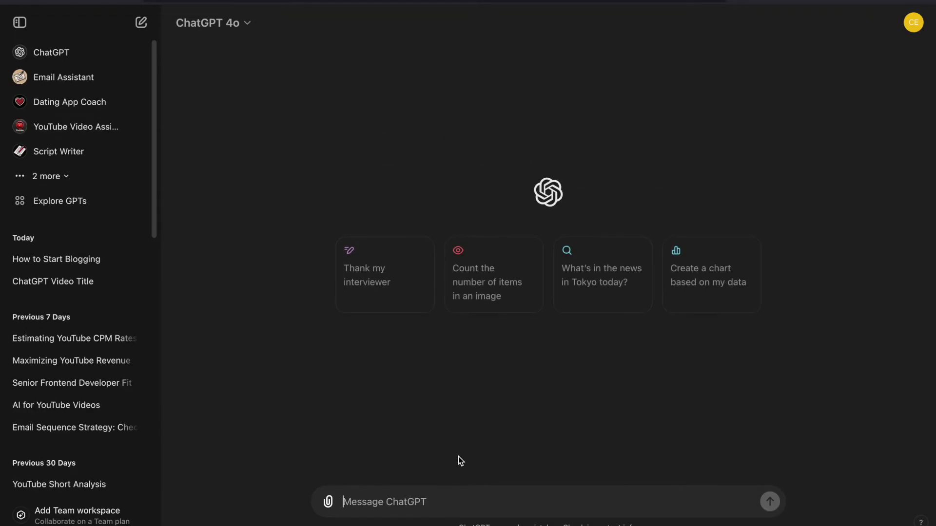
type("what is my name?")
key("Return")
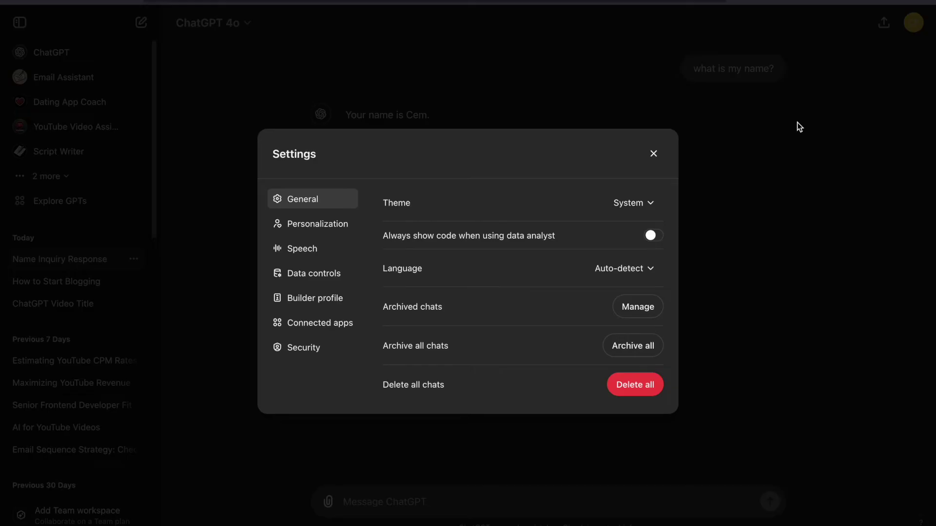
- View the personalization settings and look over the plans on the OpenAI pricing page
left_click(323, 227)
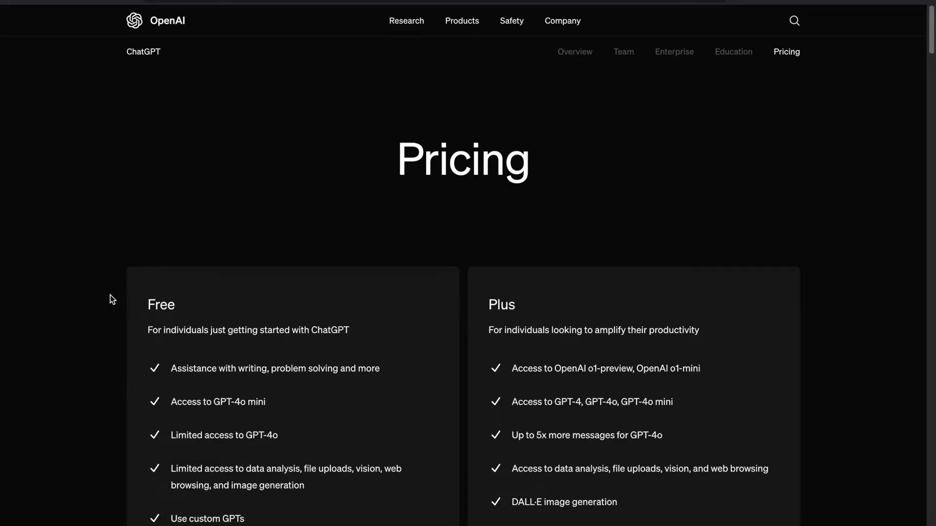
scroll(110, 295, "down", 4)
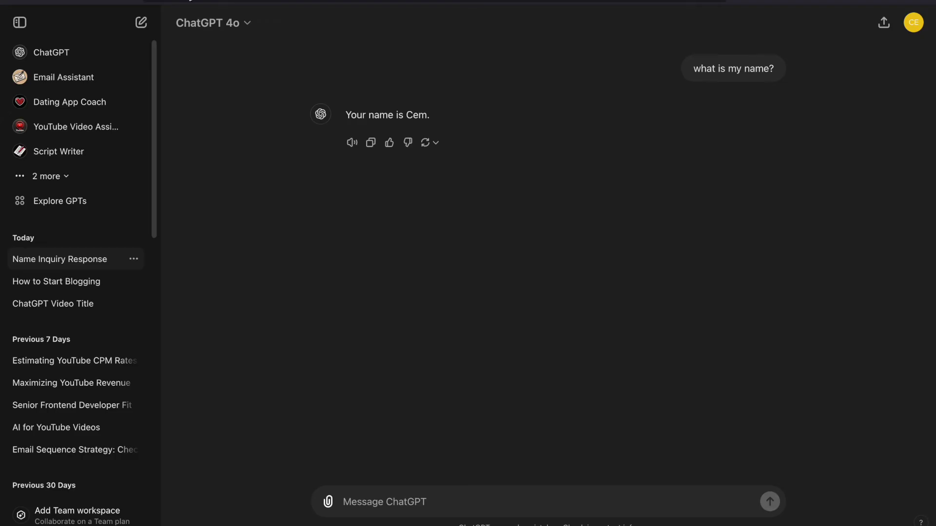
- Open the earlier "How to Start Blogging" chat
left_click(74, 285)
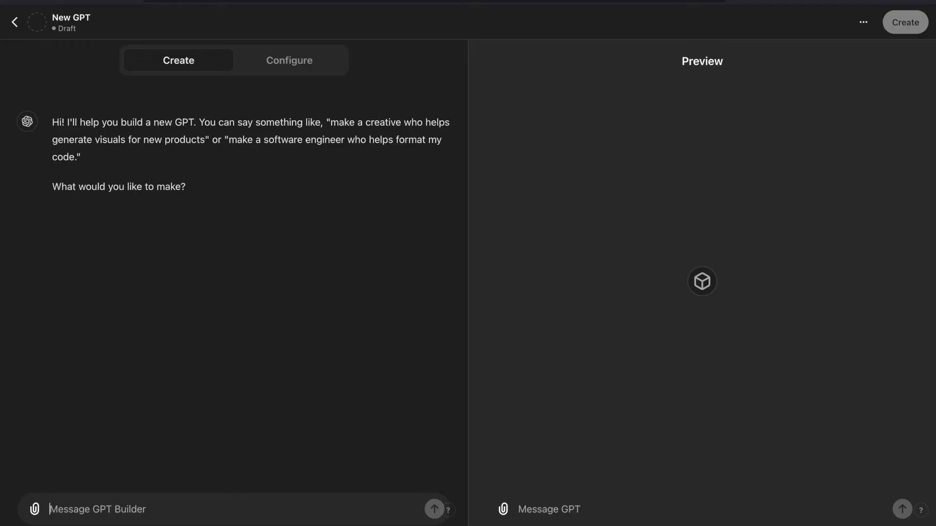
- Begin the description of a new GPT for the GPT Builder with "You are a blo"
type("You are a blo")
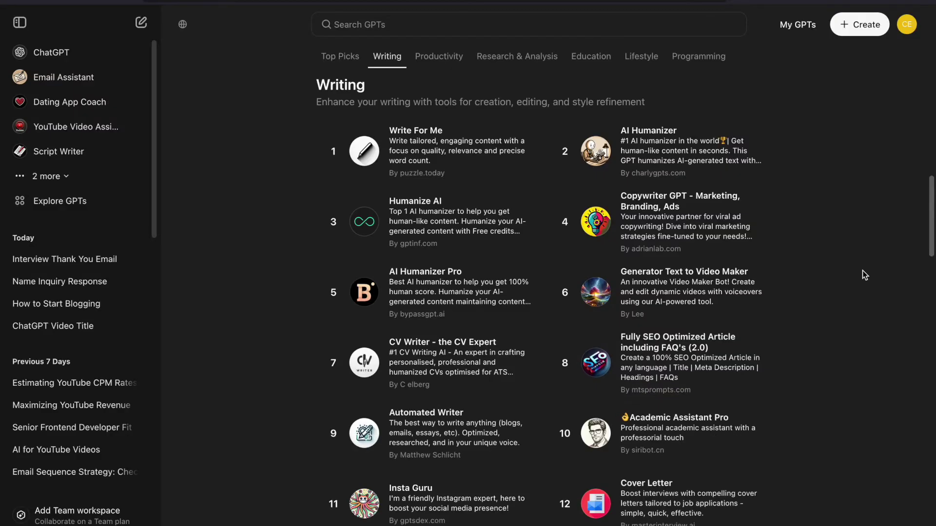
- Browse the ranked GPTs in the Writing category of the GPT store
scroll(862, 270, "down", 2)
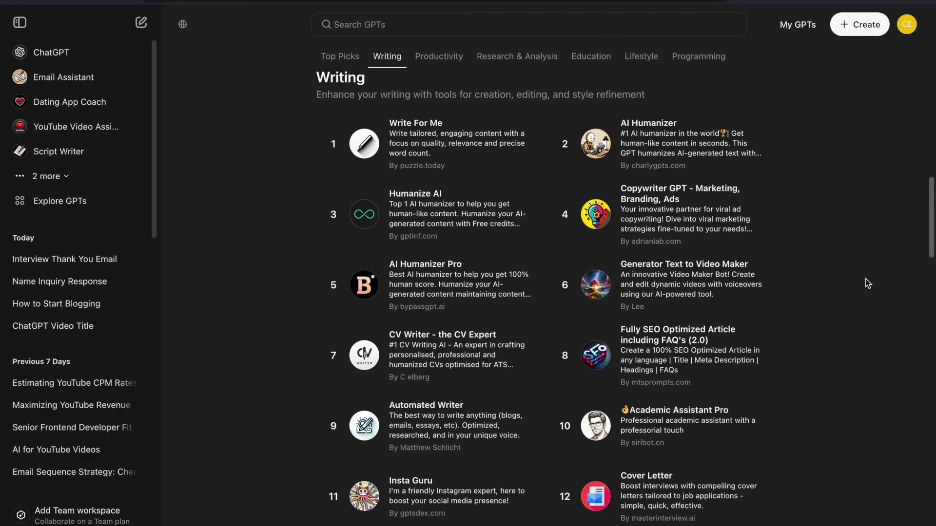
scroll(866, 279, "down", 3)
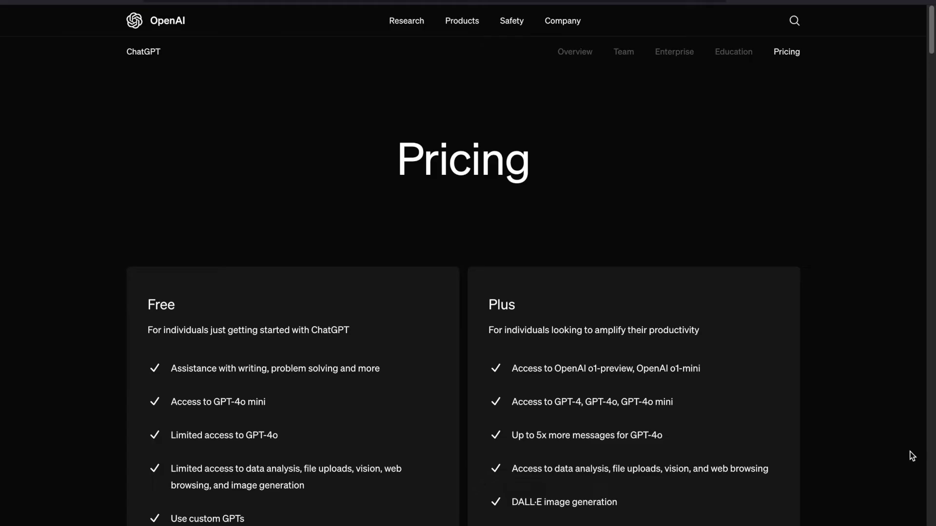
- Compare the Free, Plus, Team and Enterprise plans on the OpenAI pricing page
scroll(912, 456, "down", 4)
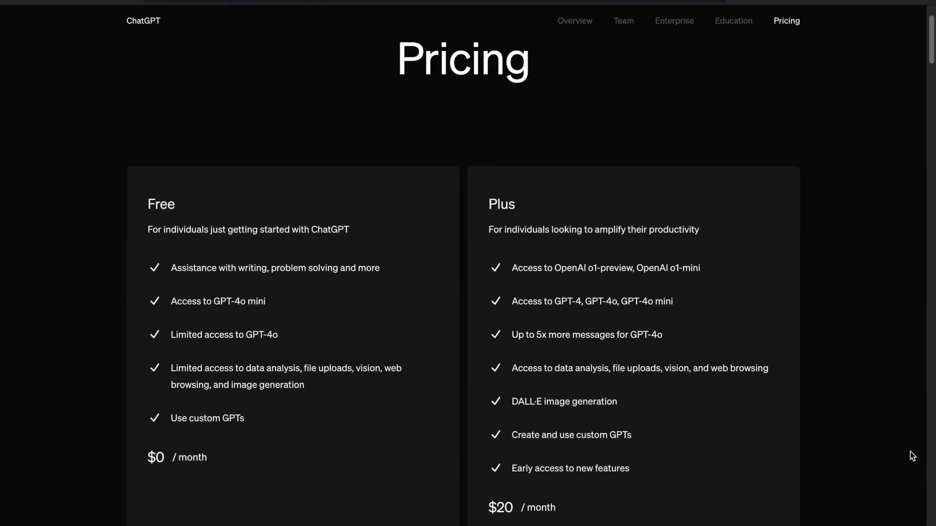
scroll(910, 451, "down", 5)
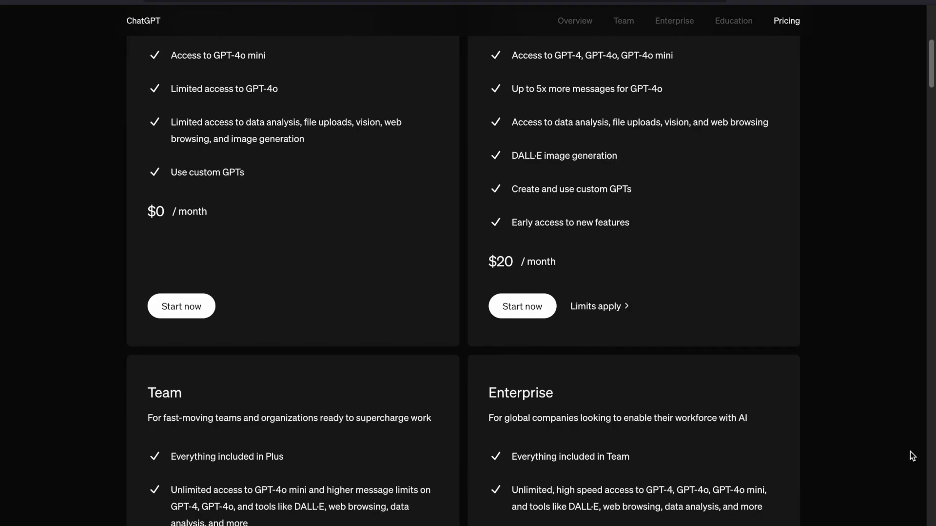
scroll(910, 451, "down", 5)
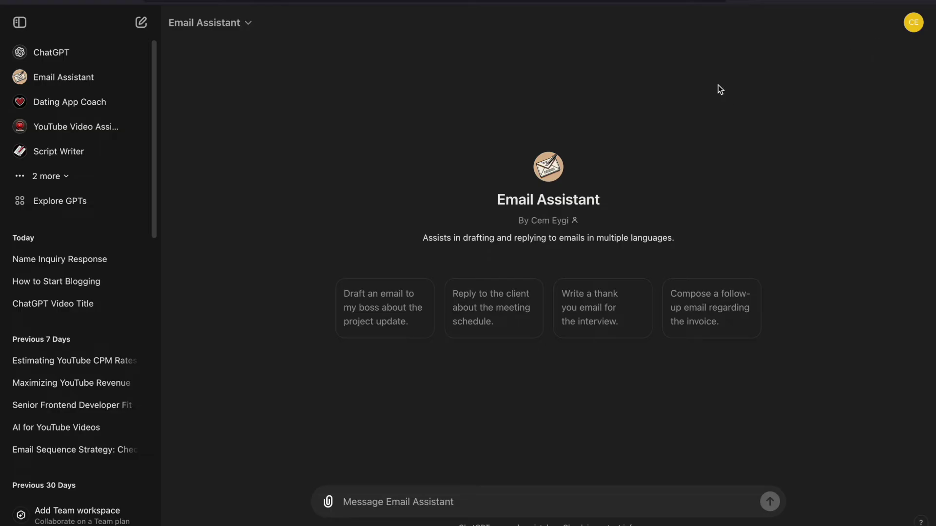
- Open the GPT store and browse its featured and trending GPTs
left_click(101, 204)
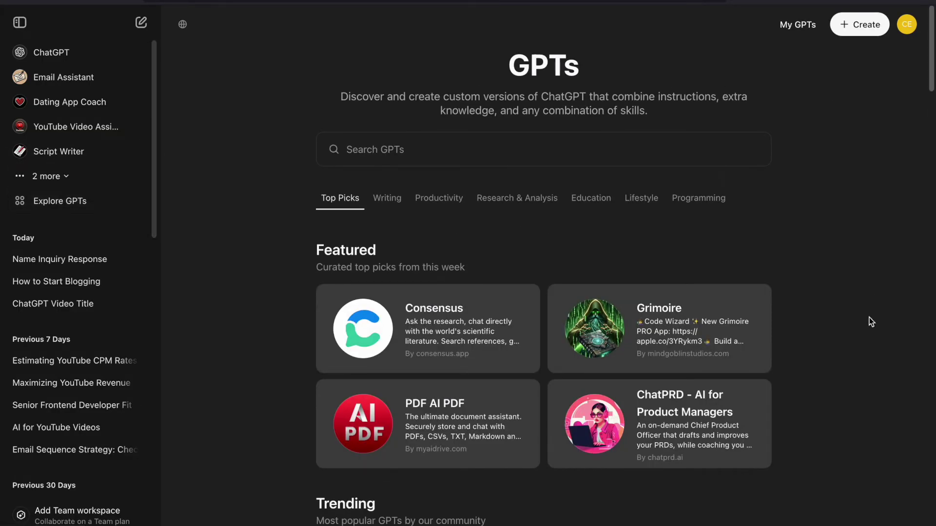
scroll(870, 319, "down", 2)
scroll(871, 319, "down", 4)
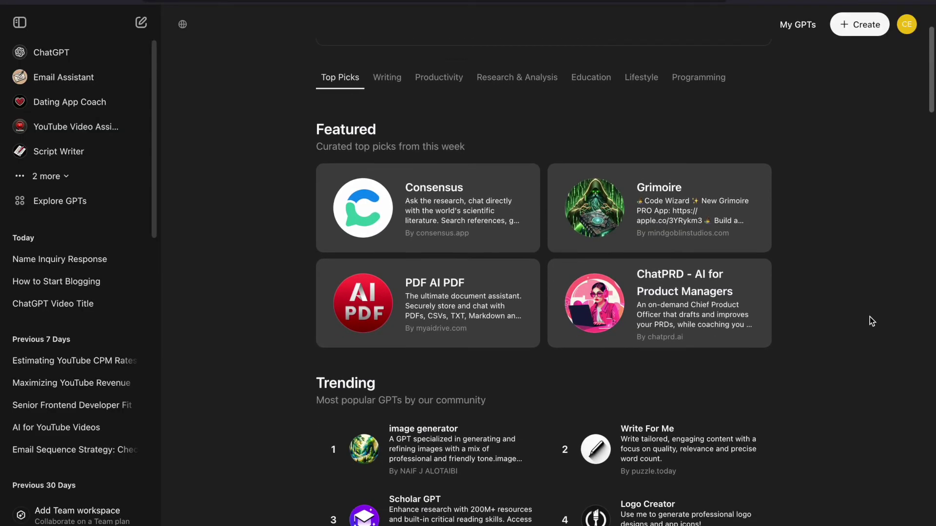
scroll(869, 317, "down", 3)
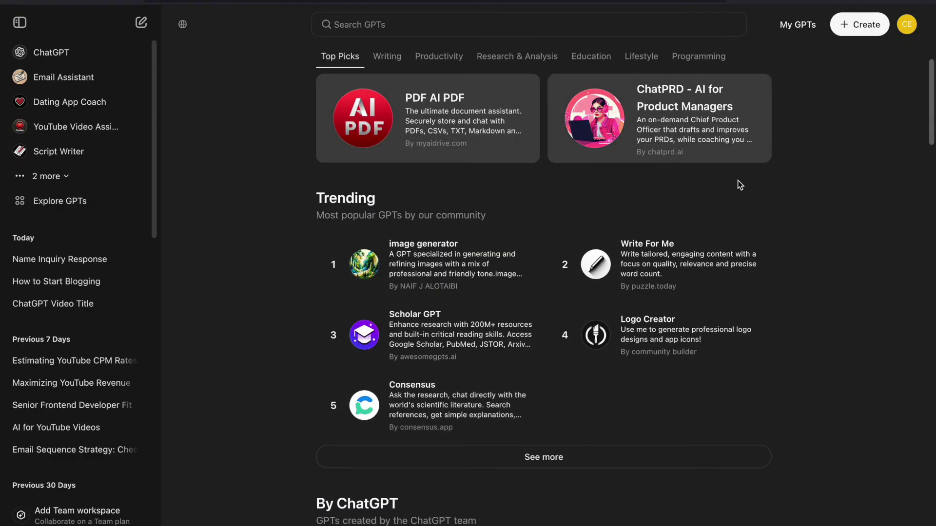
- Start a new custom GPT and enter "You are a blog writing assistant. Help me draft content tha" as the GPT Builder message
scroll(795, 300, "up", 8)
left_click(879, 26)
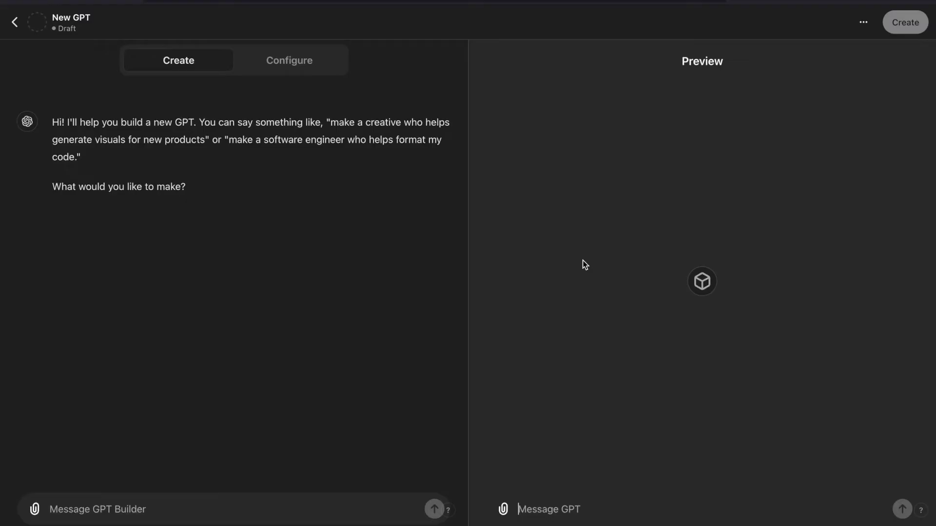
left_click(269, 512)
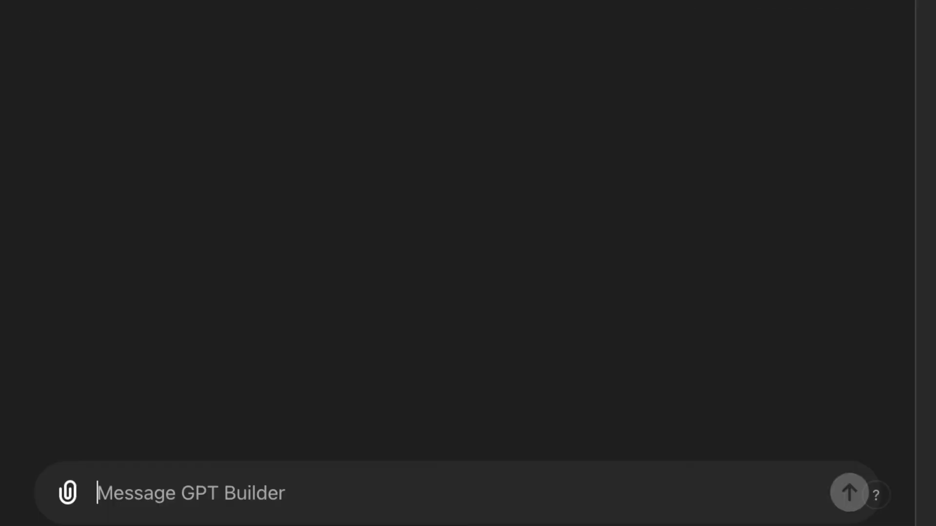
type("Yo")
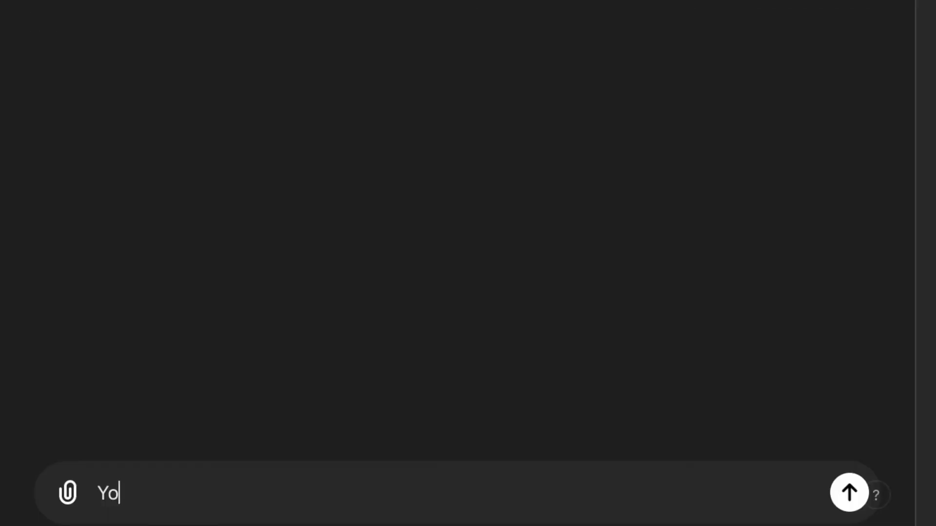
type("u are a blog")
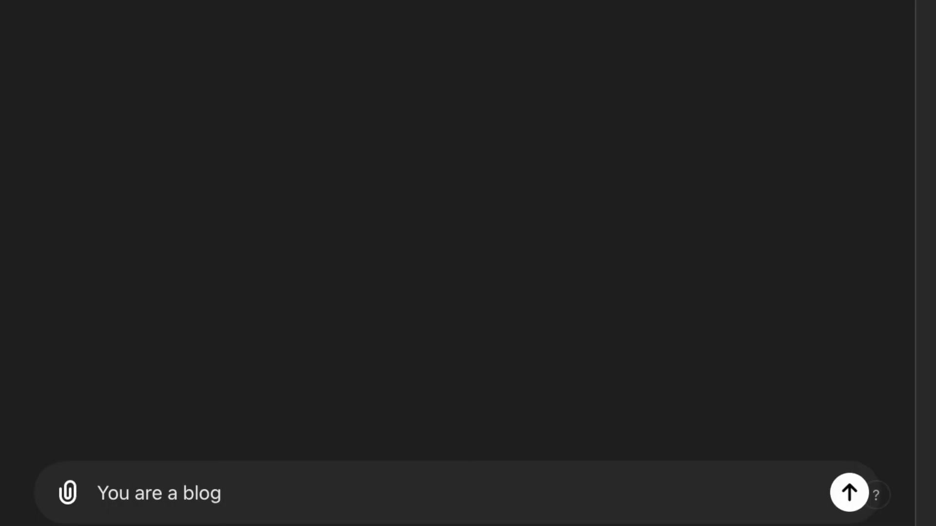
type(" writing assi")
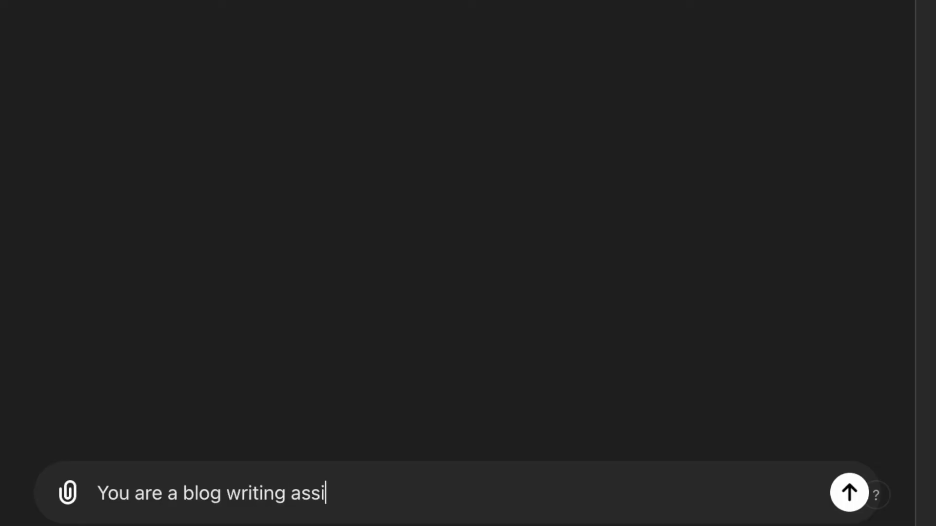
type("stant. Help ")
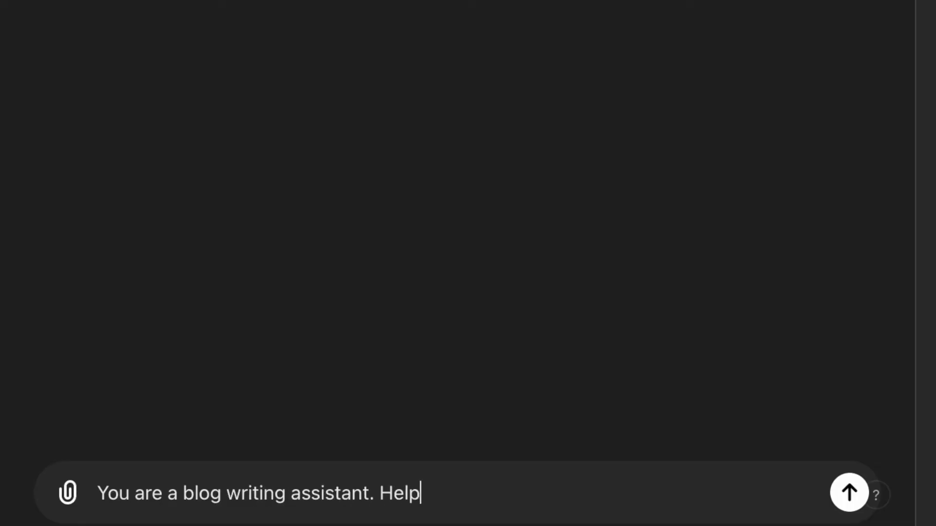
type("me draft conte")
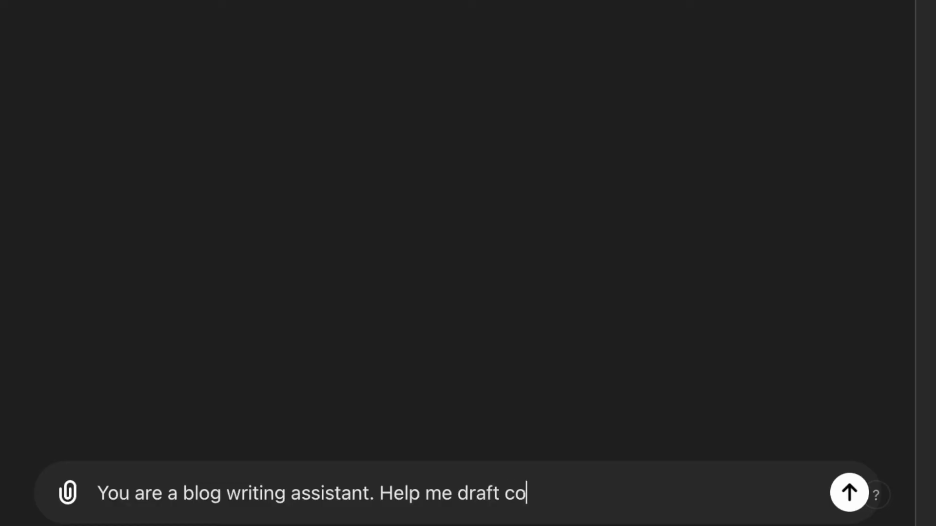
type("nt tha")
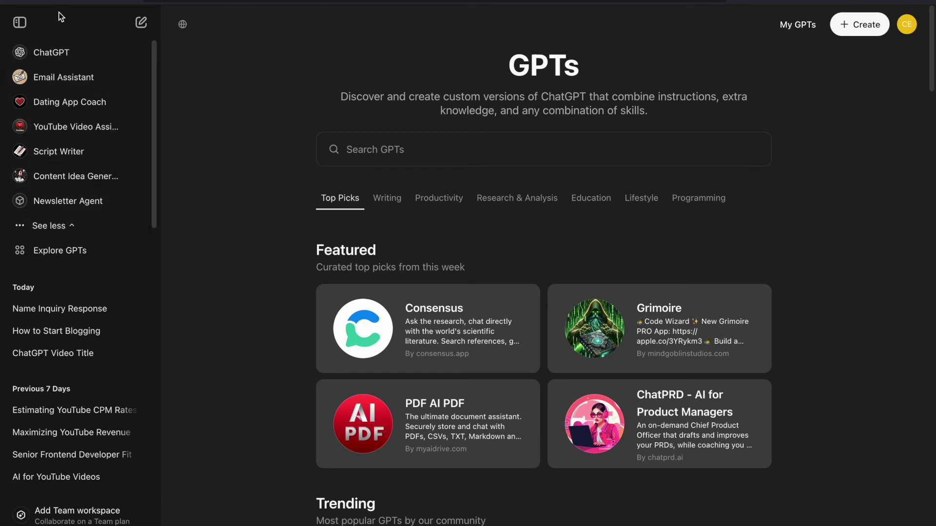
- Open the Email Assistant GPT and start a chat with its suggested prompt for an interview thank-you email
left_click(64, 77)
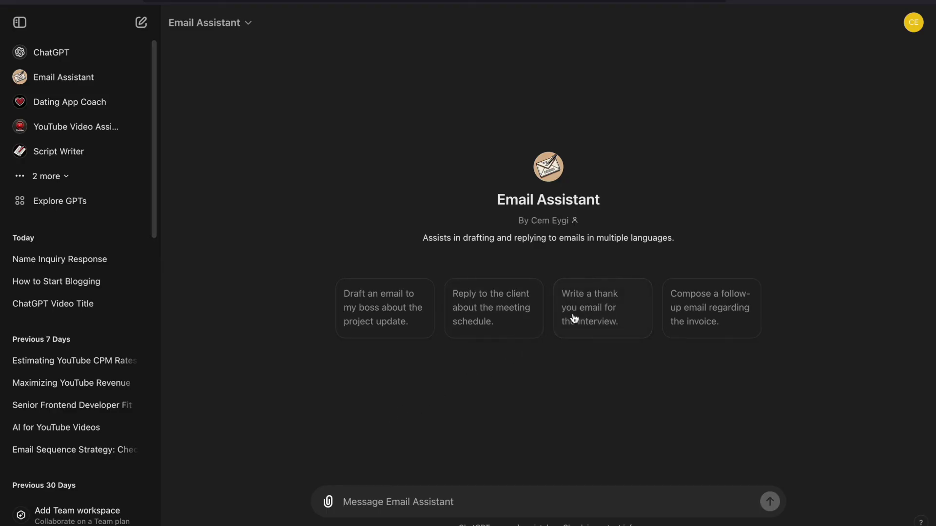
left_click(603, 310)
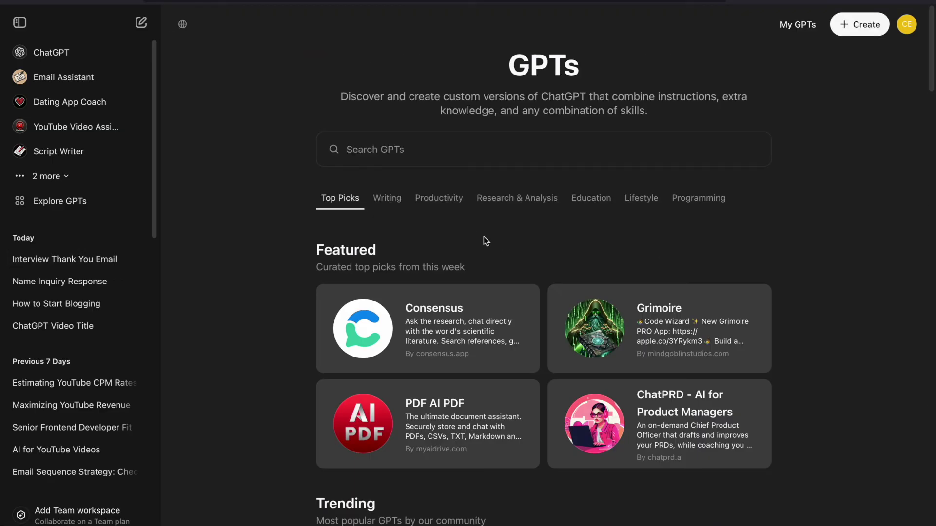
- Show the Writing category of the GPT store and expand its ranked list to browse more GPTs
left_click(393, 200)
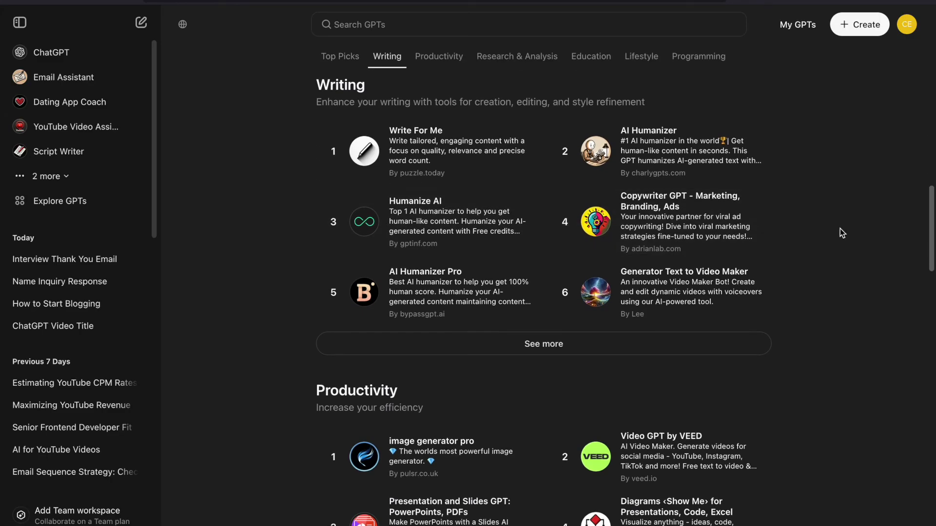
left_click(541, 348)
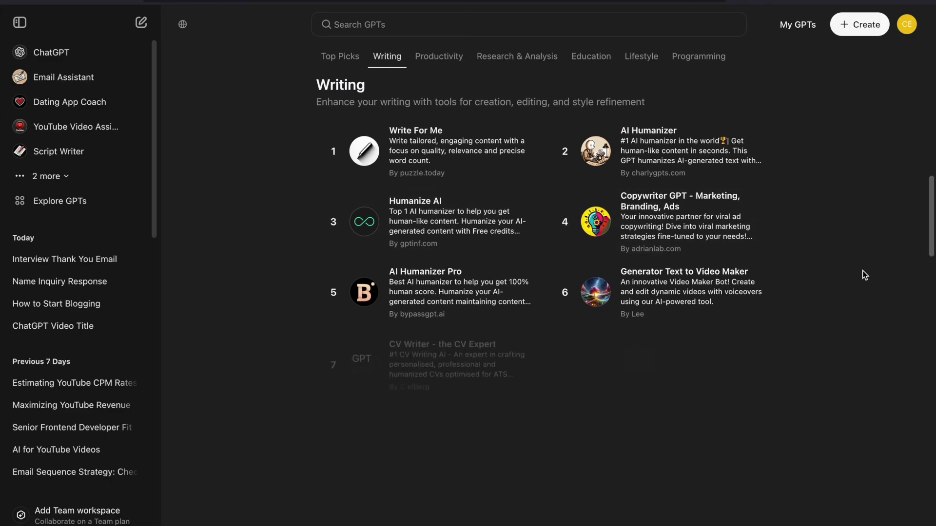
scroll(866, 279, "down", 2)
scroll(865, 280, "down", 6)
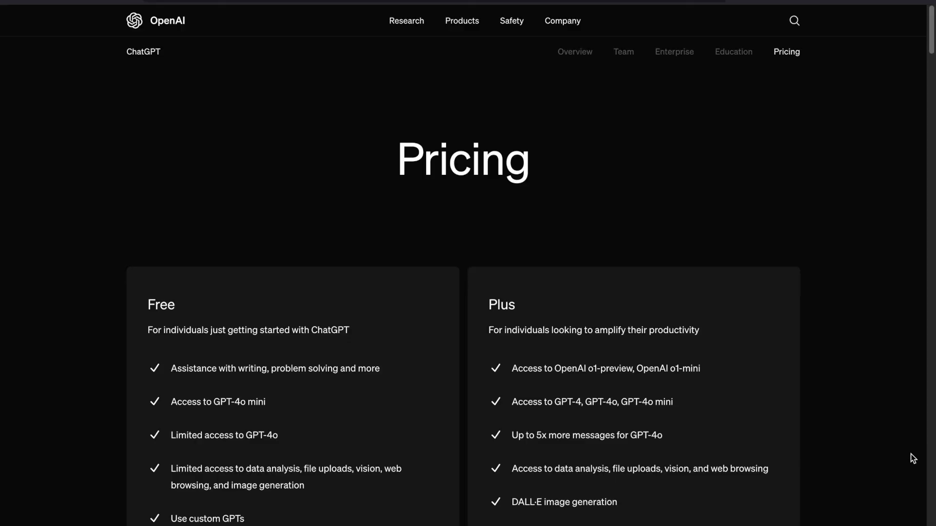
- Review the features and monthly prices of the Free, Plus, Team and Enterprise plans on the OpenAI pricing page
scroll(910, 453, "down", 1)
scroll(910, 452, "down", 3)
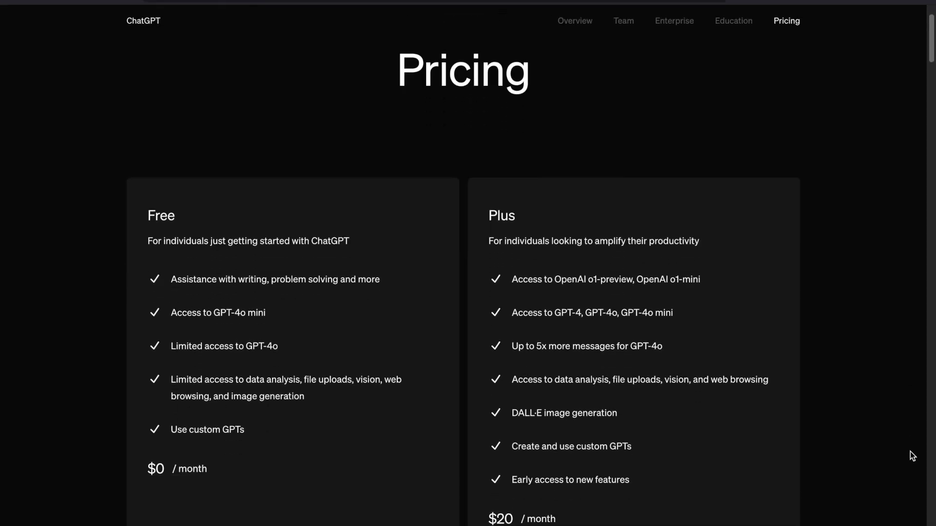
scroll(911, 456, "down", 5)
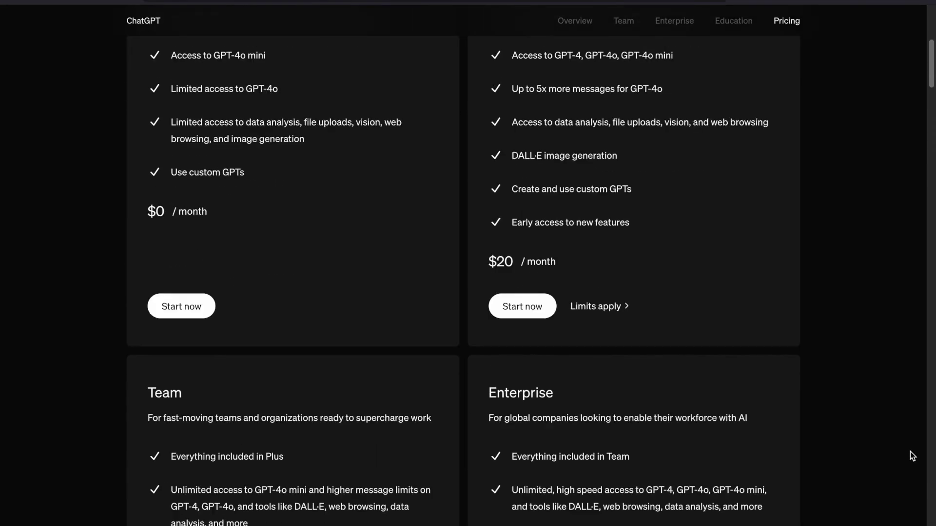
scroll(909, 451, "down", 3)
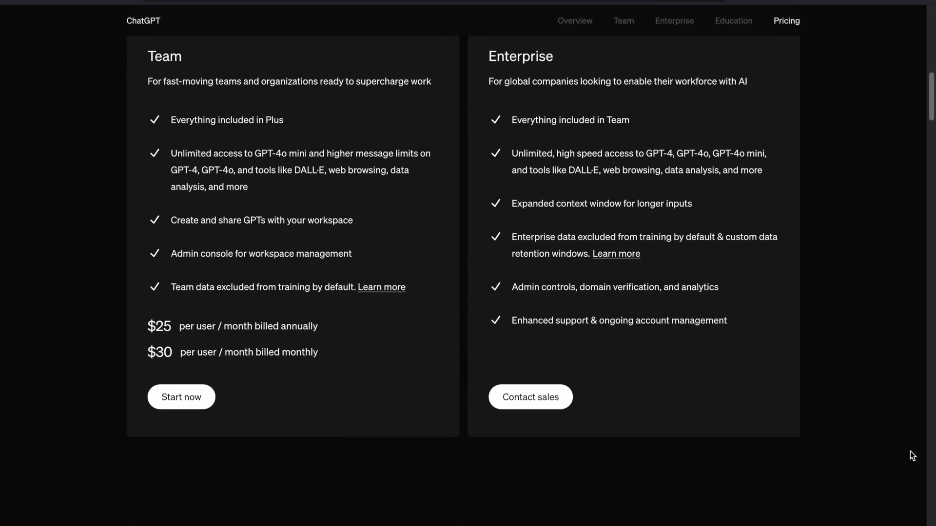
scroll(911, 452, "up", 1)
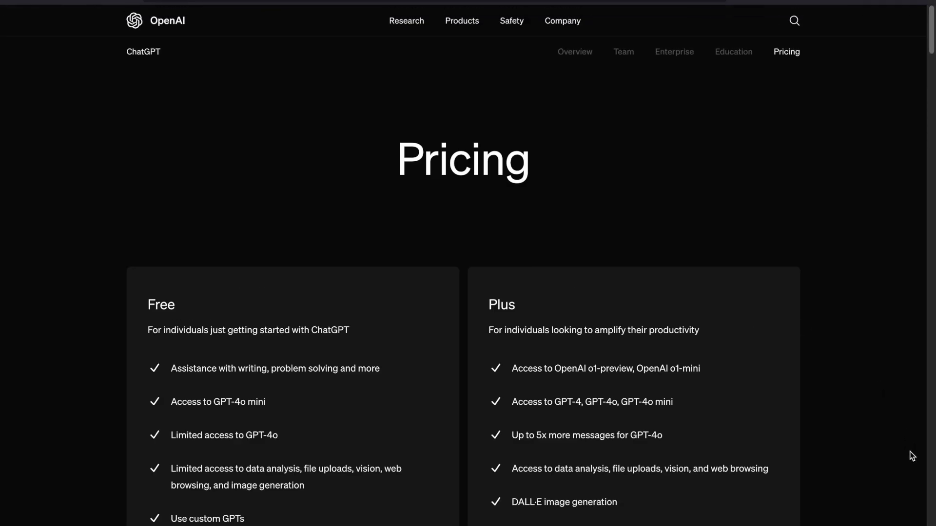
scroll(911, 456, "down", 4)
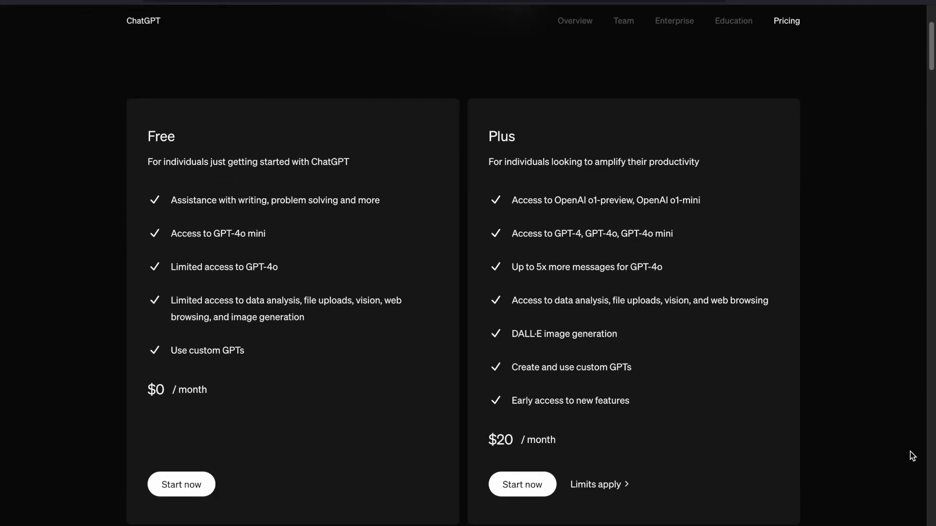
scroll(910, 451, "down", 5)
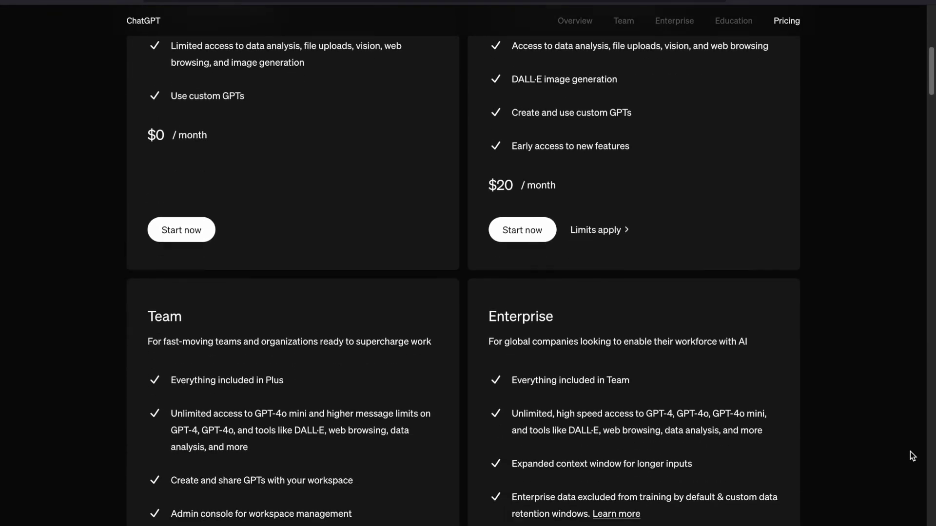
scroll(911, 452, "down", 4)
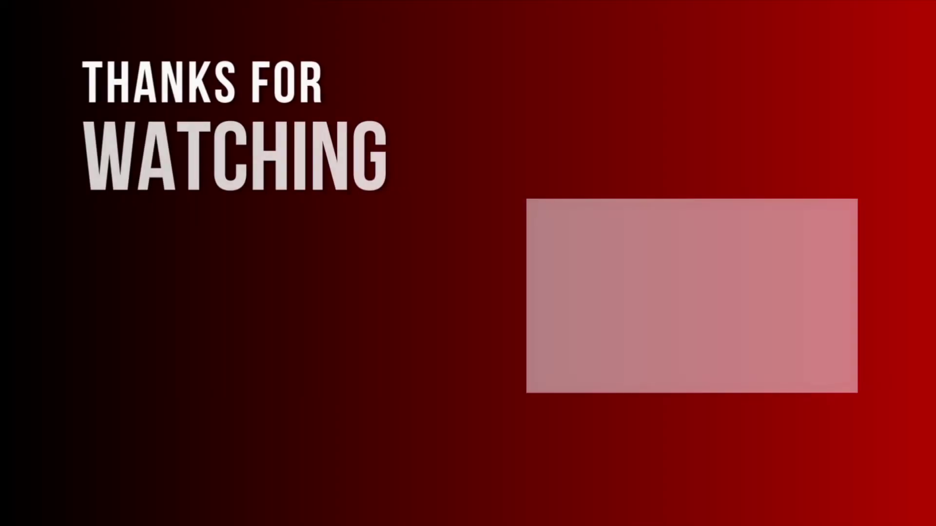